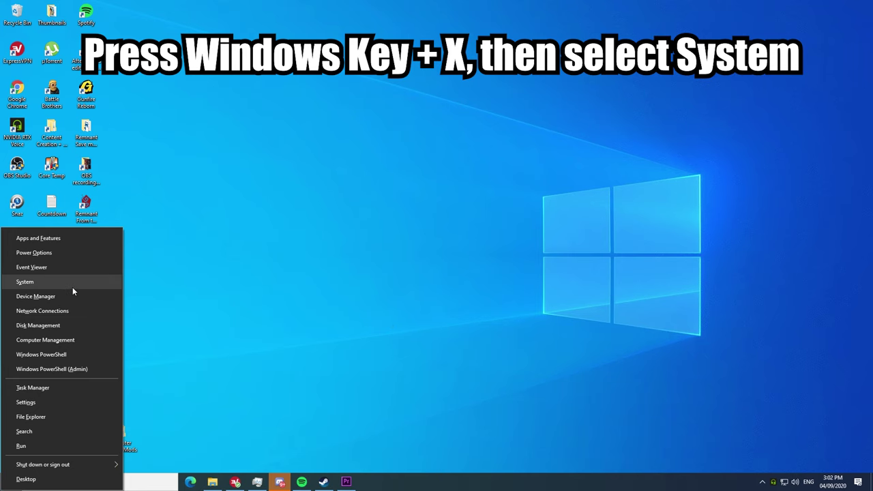
Open the Windows System information page.
left_click(72, 287)
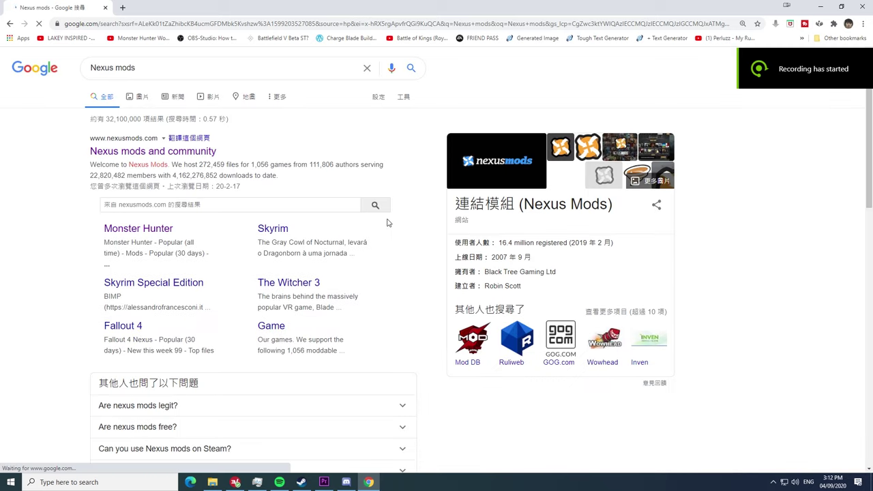
Open the Nexus Mods site and replace the registration form's email entry with "give me mone".
left_click(204, 151)
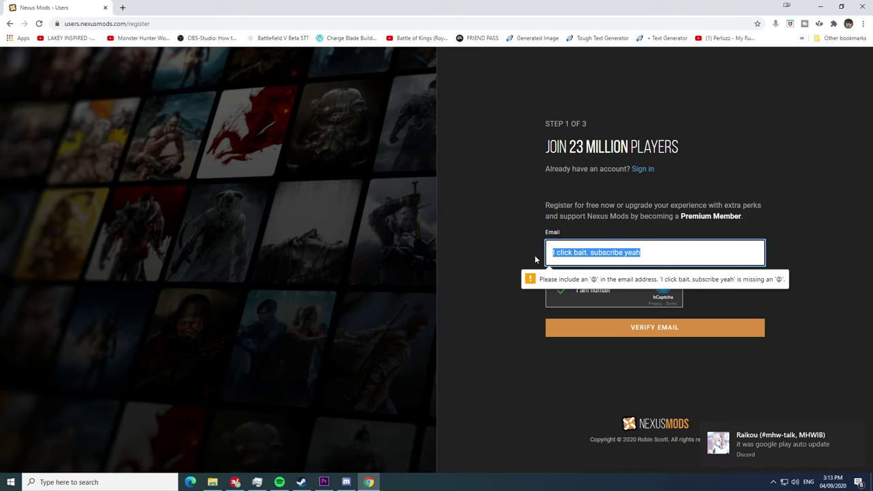
key("BackSpace")
type("give me")
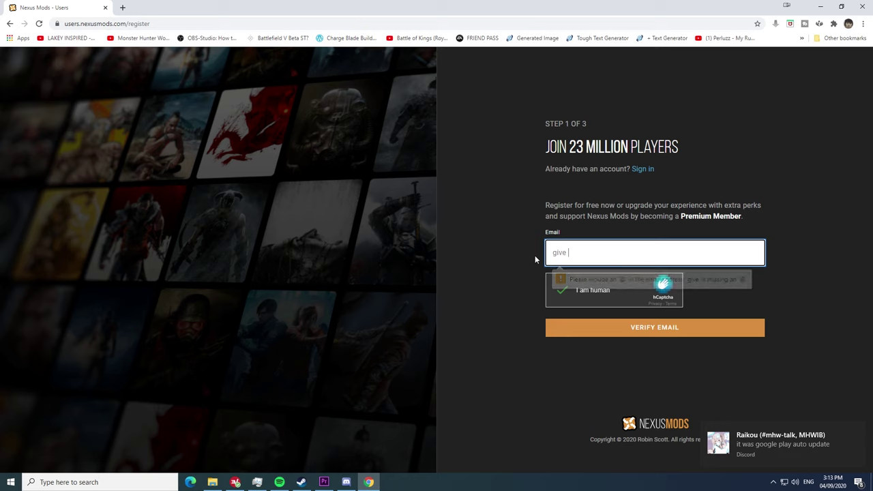
type(" mone")
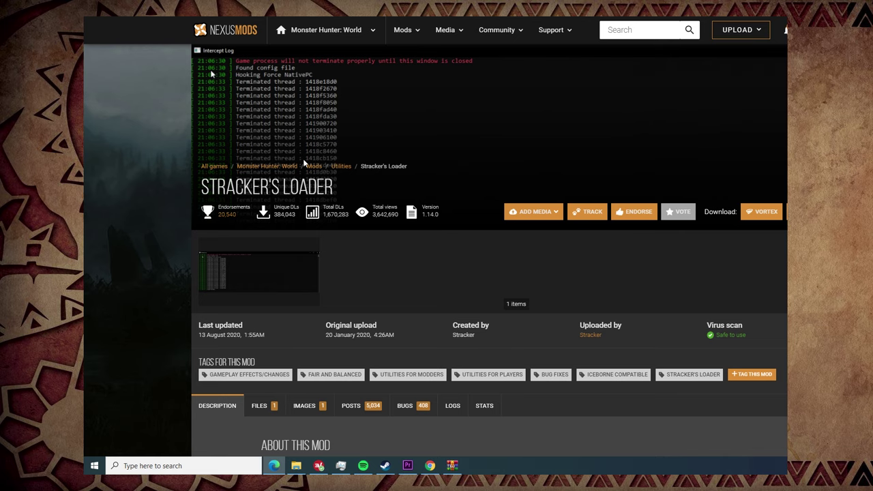
Download the main Stracker's Loader 1.14.0 file manually at the free slow speed and open the downloaded zip.
scroll(329, 202, "down", 3)
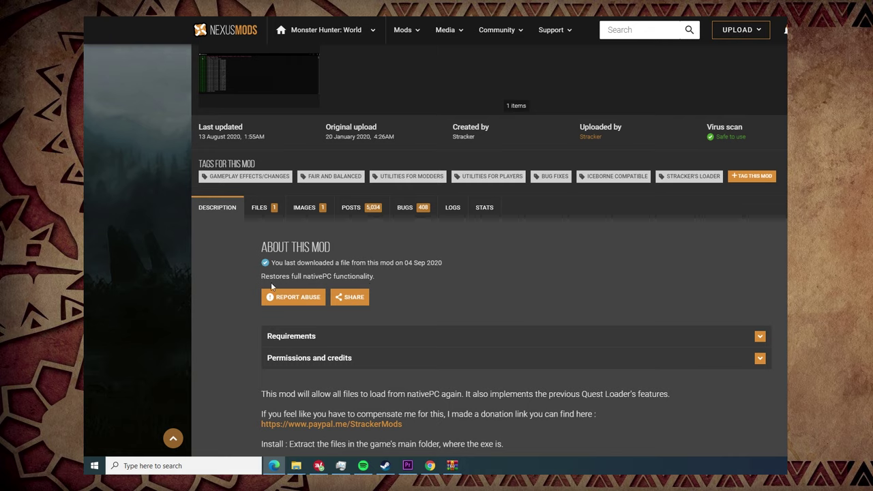
left_click(258, 207)
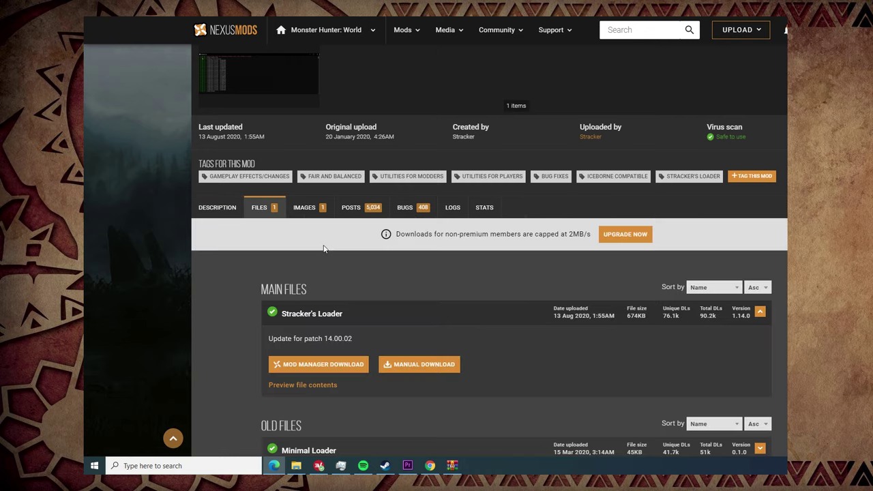
scroll(323, 247, "down", 3)
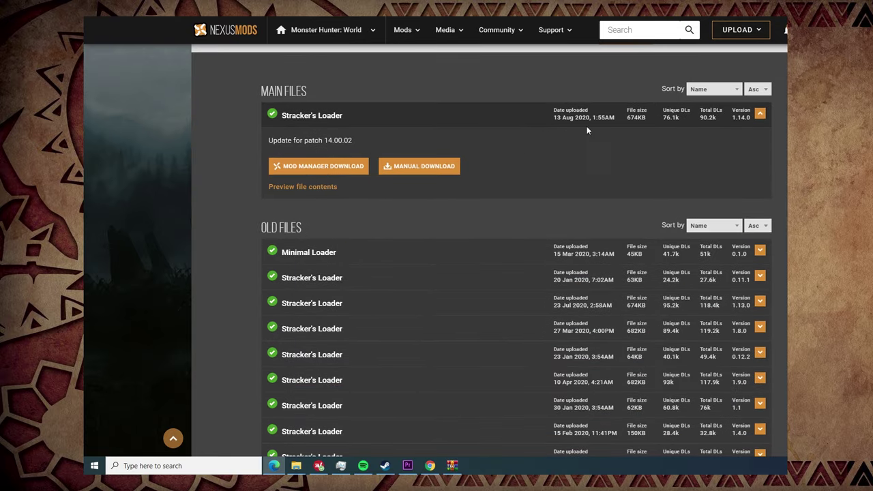
left_click(426, 173)
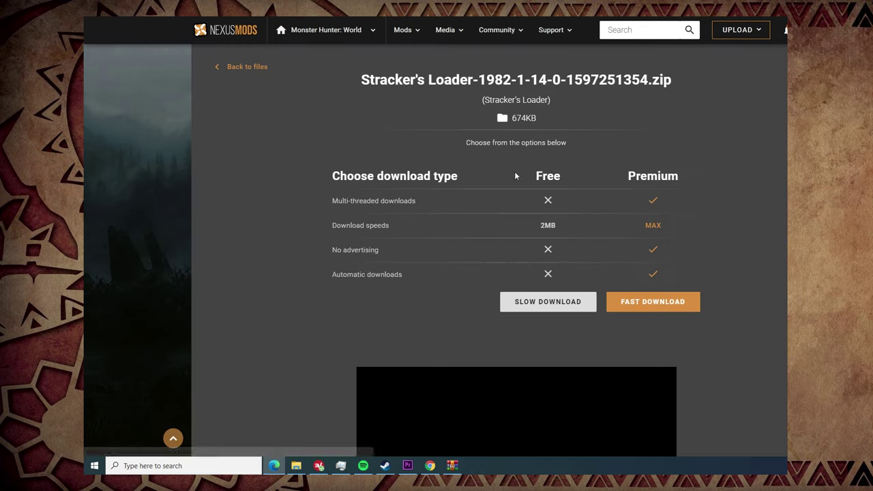
left_click(549, 305)
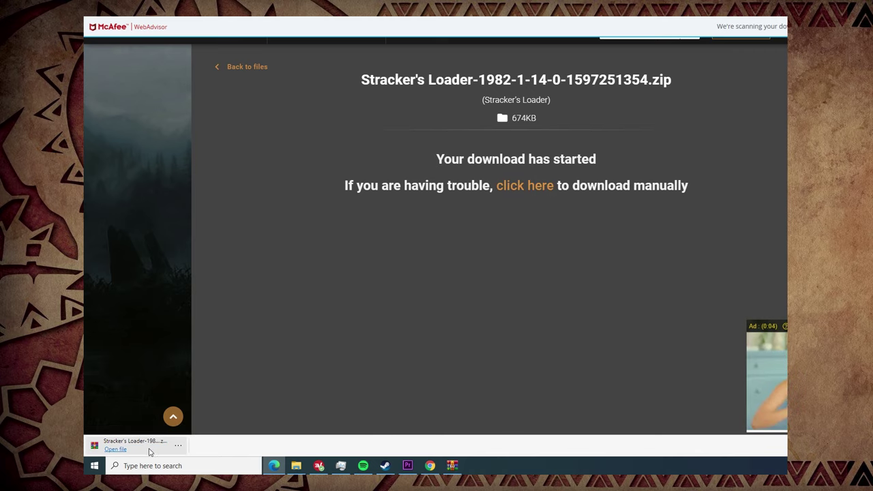
left_click(116, 449)
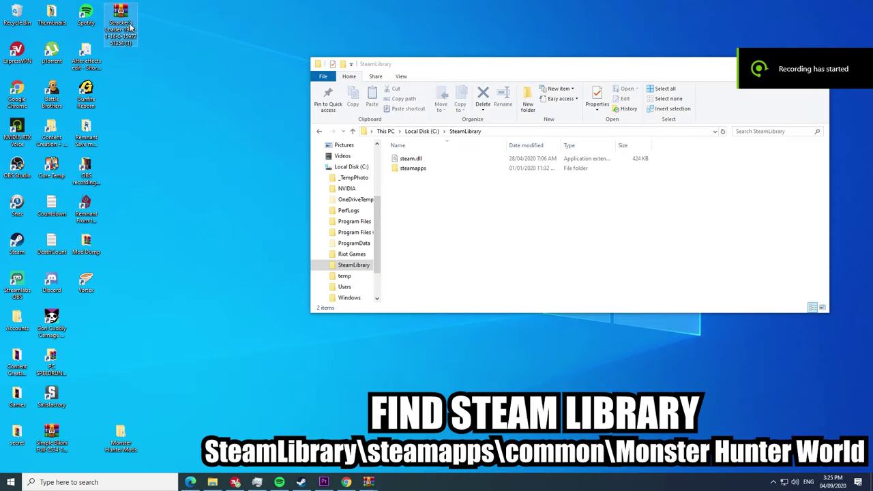
Extract the Stracker's Loader archive directly onto the desktop.
left_click(128, 30)
right_click(124, 21)
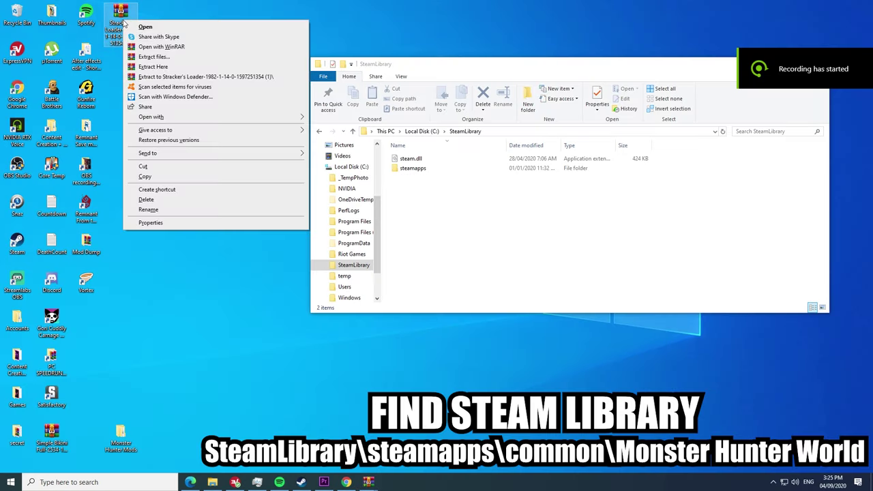
left_click(157, 67)
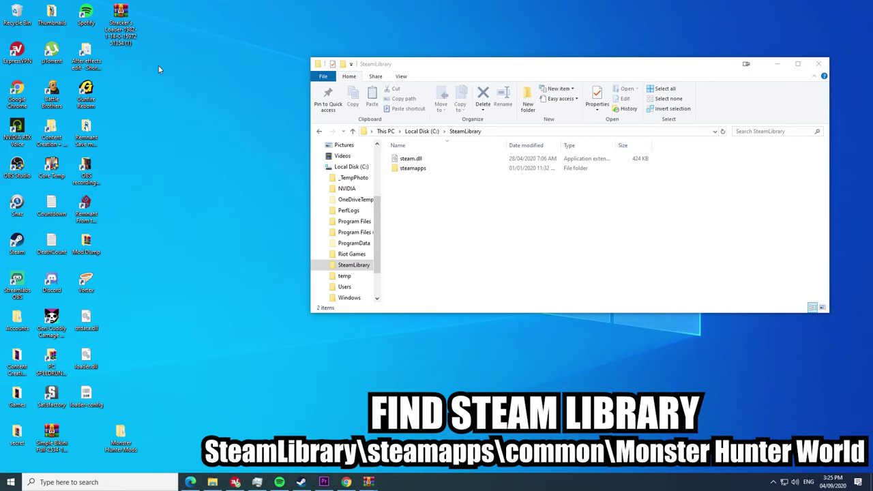
Cut the three extracted files, dtdata.dll, loader.dll and loader-config, from the desktop.
left_click(86, 320)
left_click(89, 356, "shift")
left_click(118, 351)
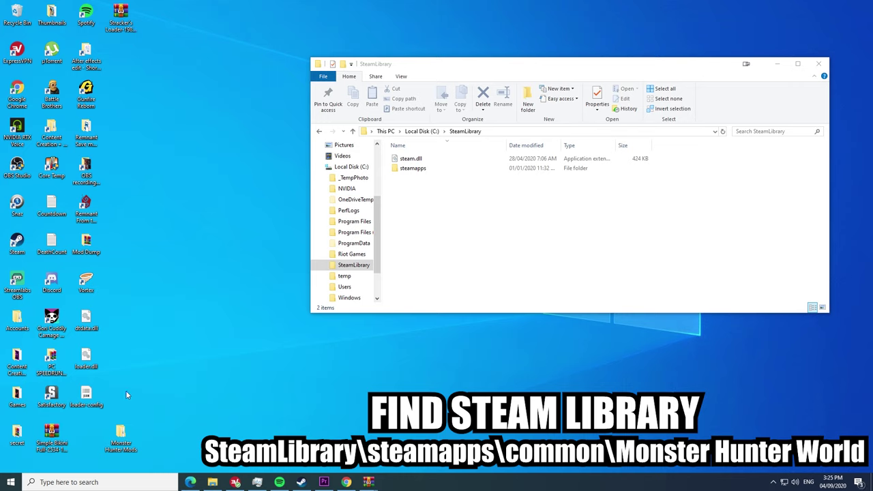
left_click_drag(129, 394, 71, 309)
right_click(89, 364)
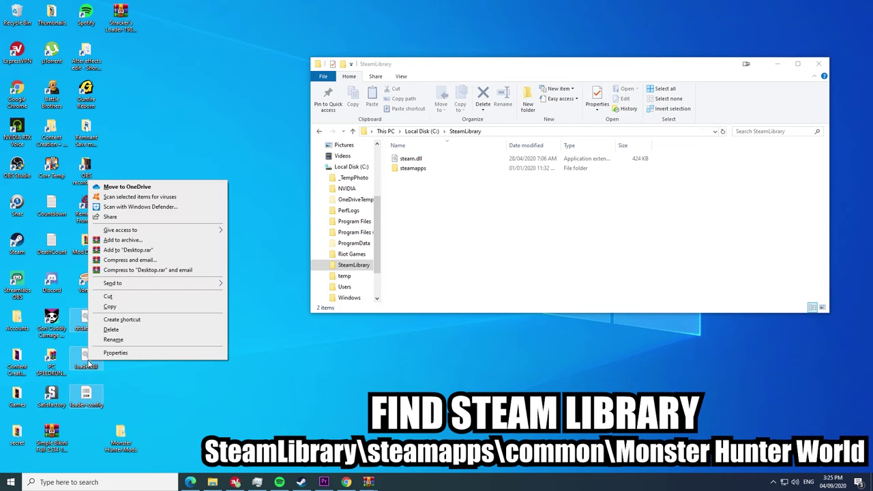
left_click(114, 299)
left_click(127, 290)
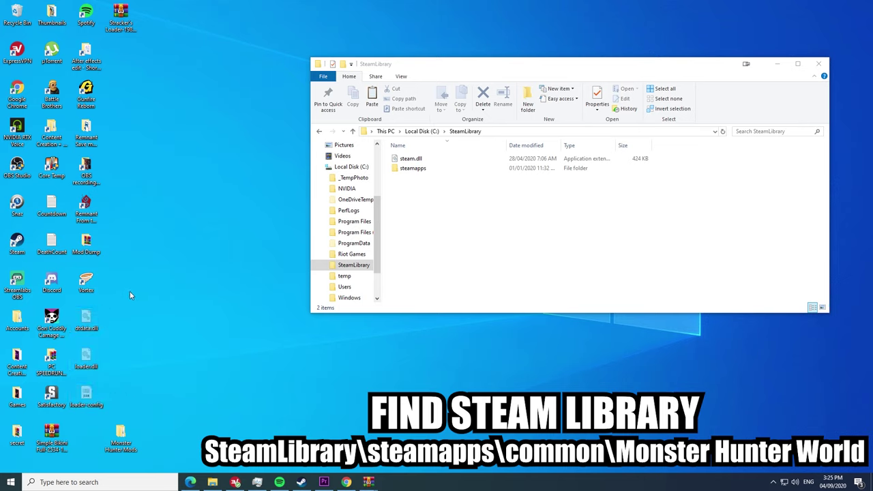
Go to the game's installation folder at SteamLibrary\steamapps\common\Monster Hunter World.
left_click(348, 267)
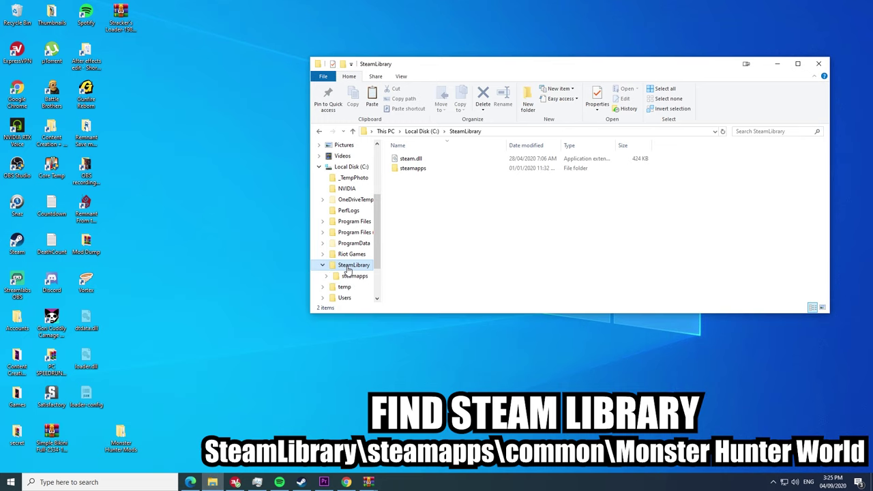
left_click(351, 277)
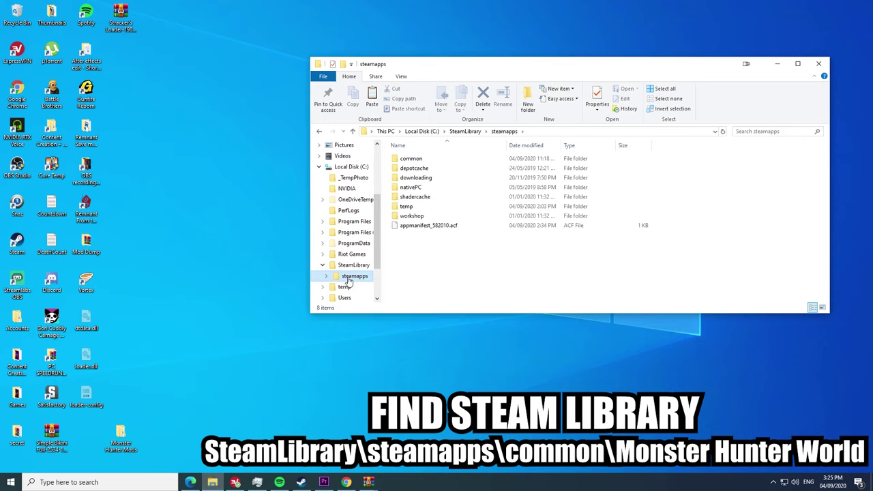
double_click(410, 160)
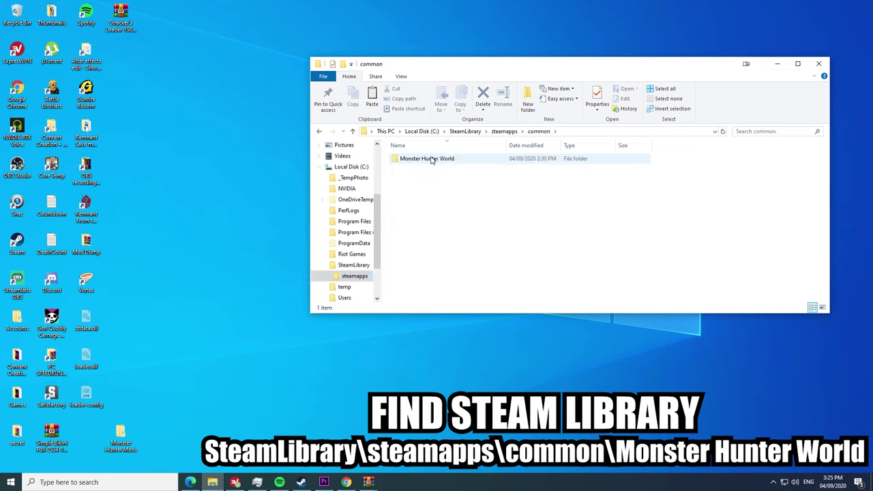
double_click(430, 159)
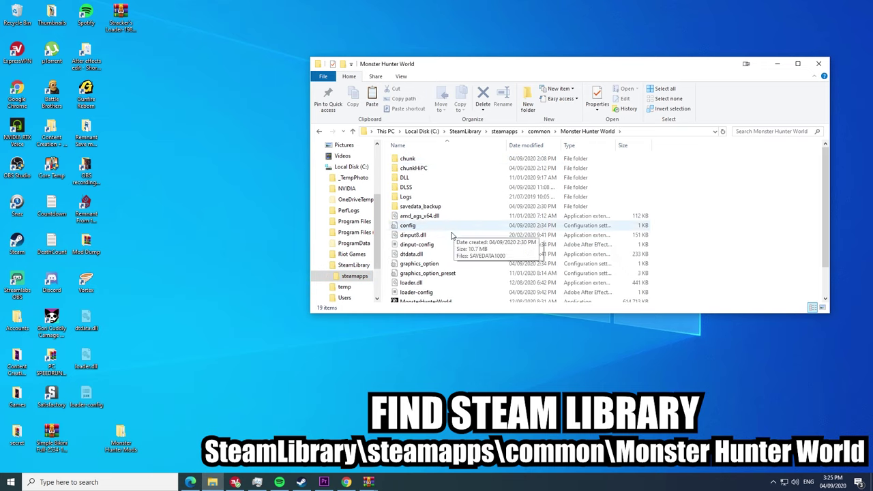
Paste the cut loader files into the Monster Hunter World folder, replacing the existing files of the same names.
right_click(693, 216)
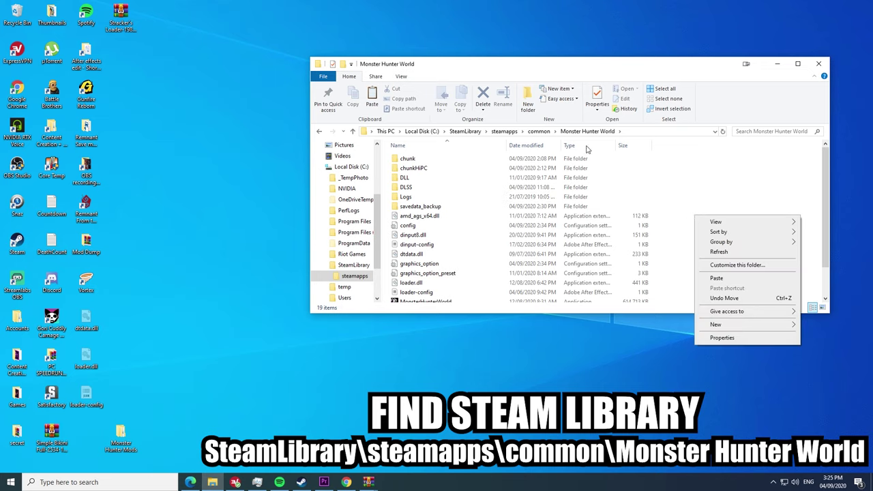
left_click(717, 279)
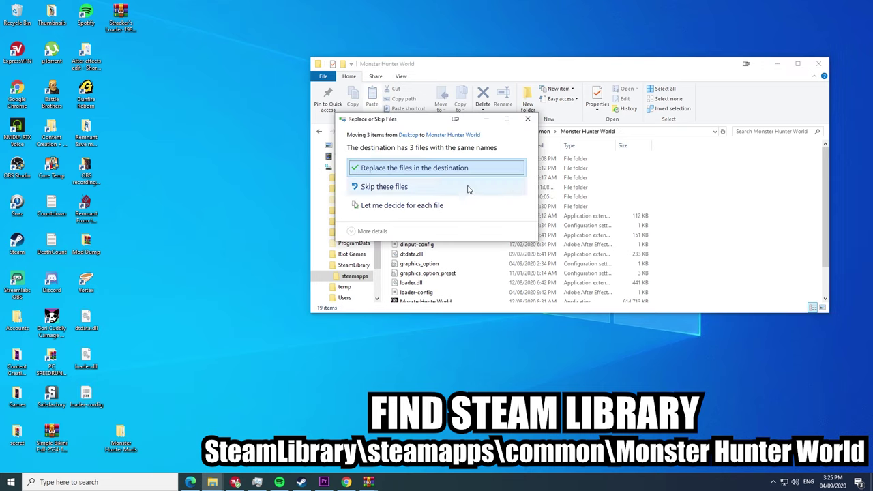
left_click(422, 174)
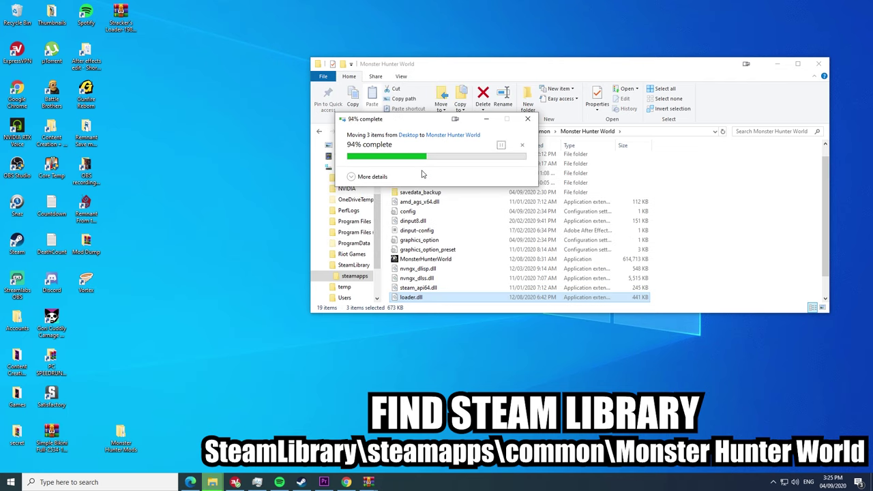
left_click(688, 253)
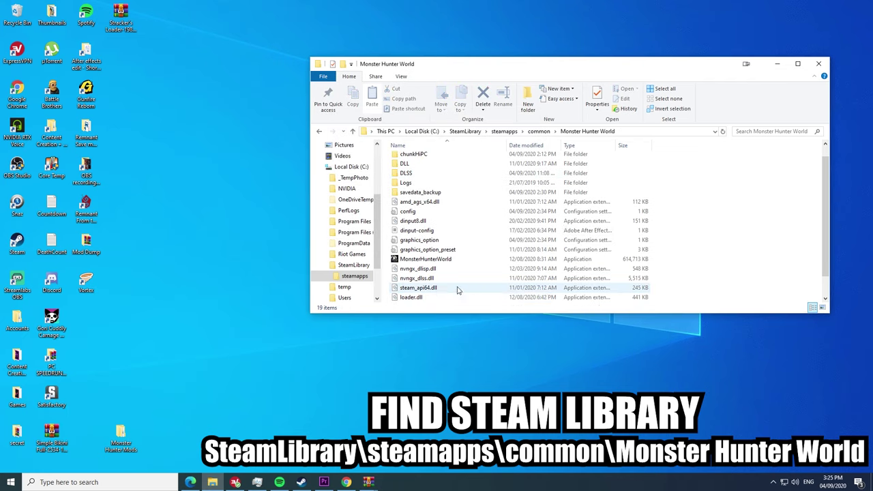
right_click(685, 242)
left_click(710, 281)
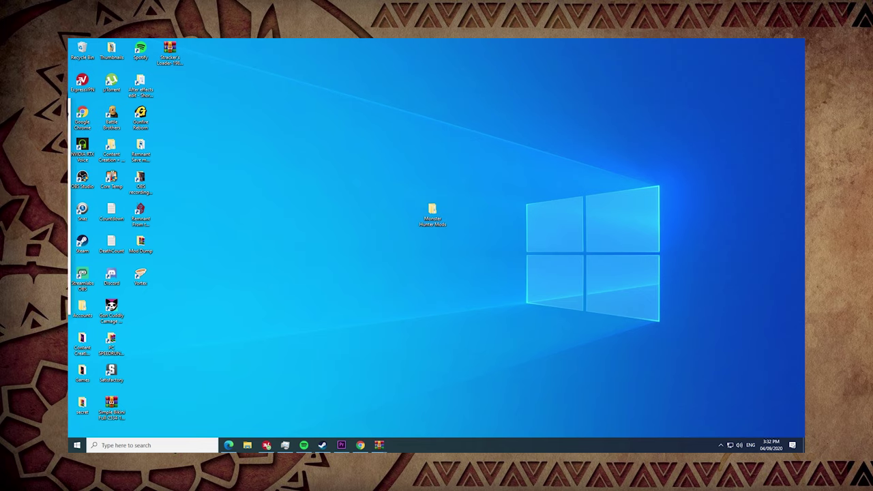
Open the Extraction Area folder inside Monster Hunter Mods and follow its Monster Hunter World shortcut.
left_click_drag(403, 124, 556, 133)
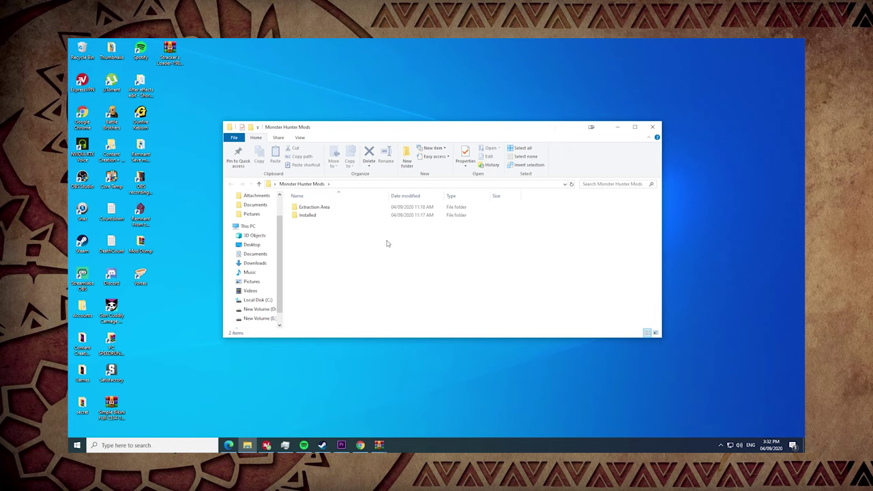
double_click(313, 207)
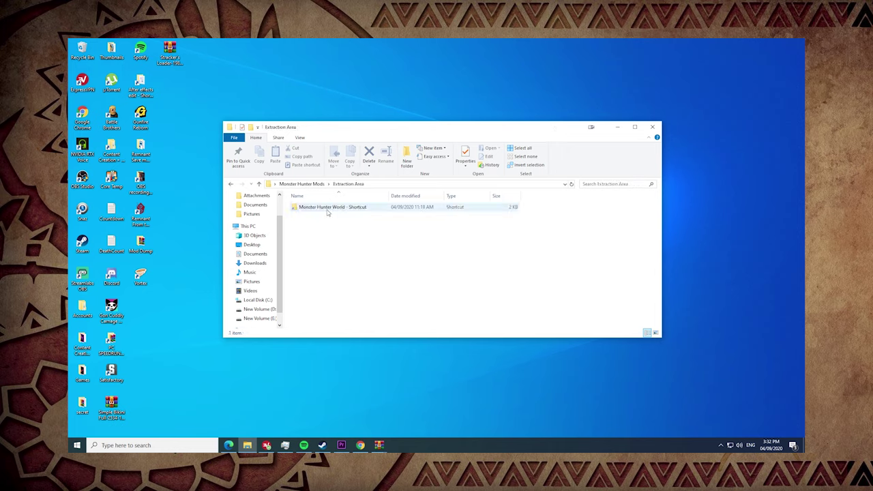
left_click(334, 213)
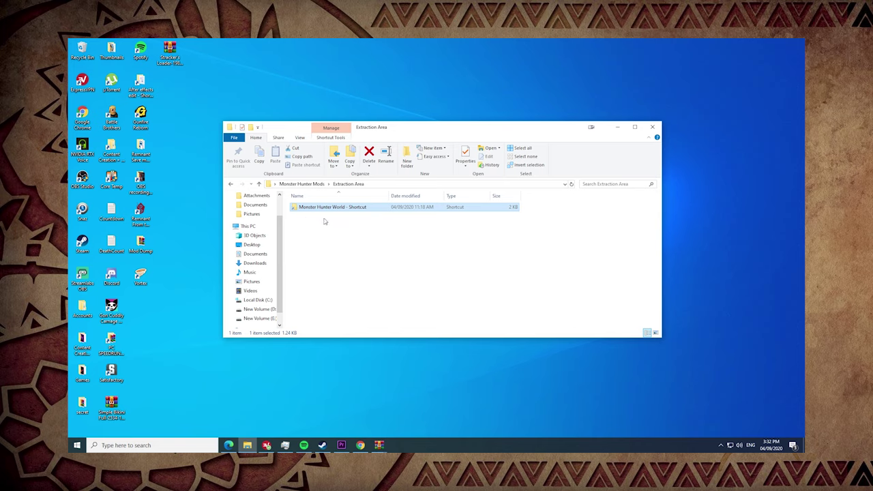
left_click(326, 227)
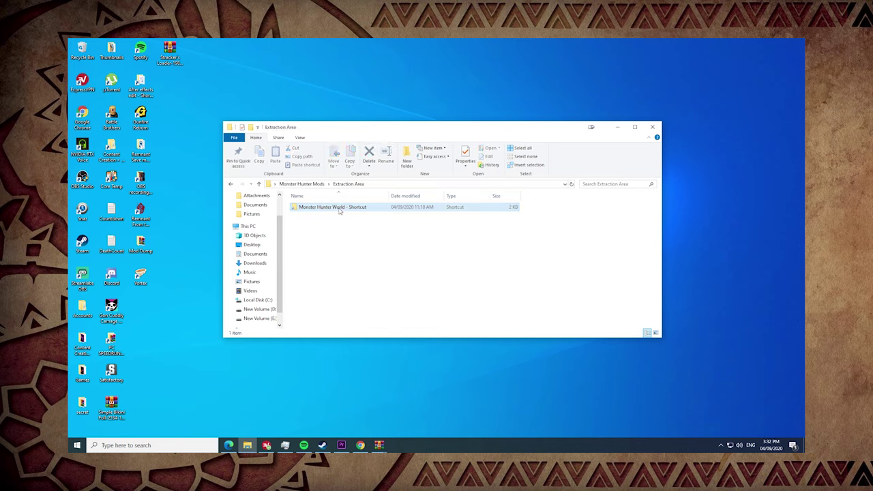
double_click(308, 208)
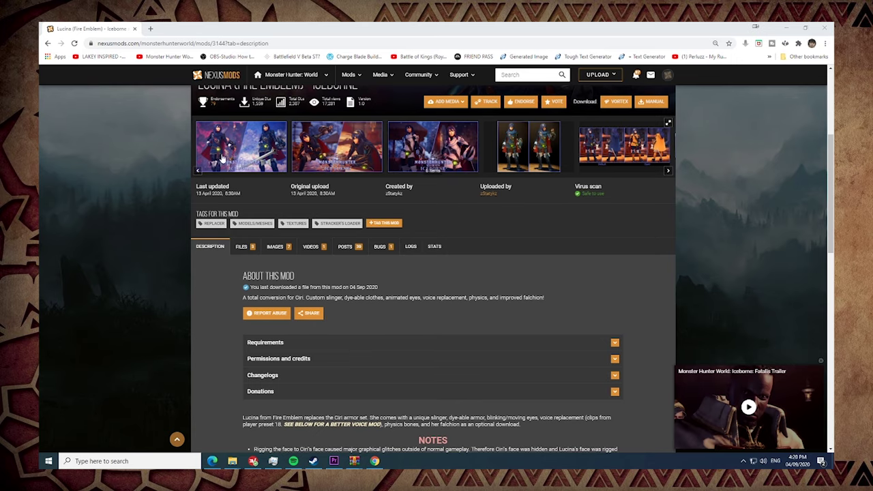
Open the file list of the Lucina (Fire Emblem) - Iceborne mod and examine its main and optional files.
scroll(230, 151, "up", 1)
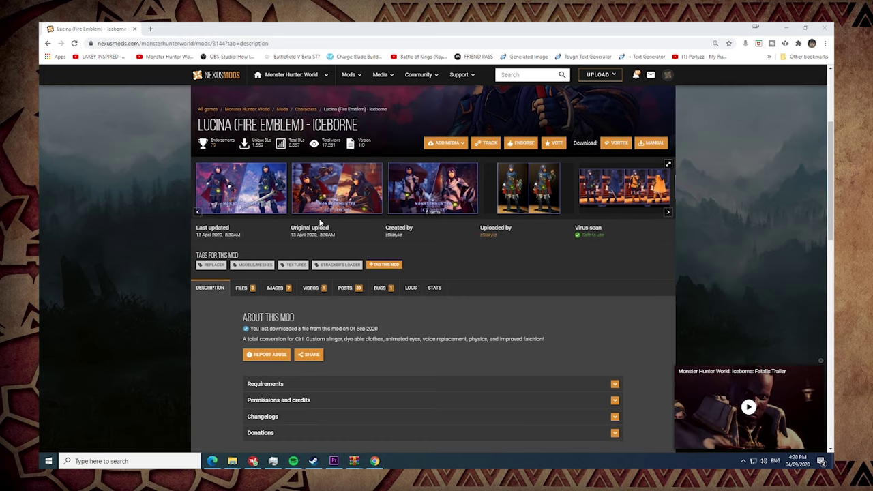
scroll(319, 222, "down", 1)
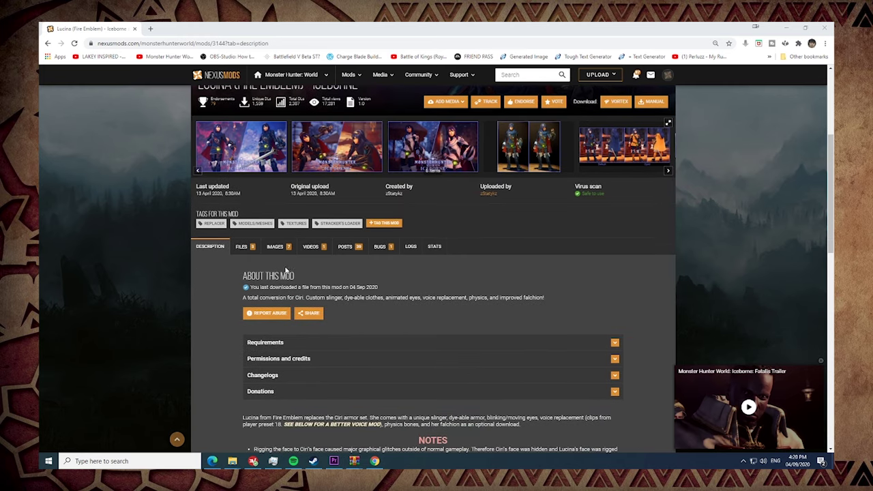
left_click(242, 250)
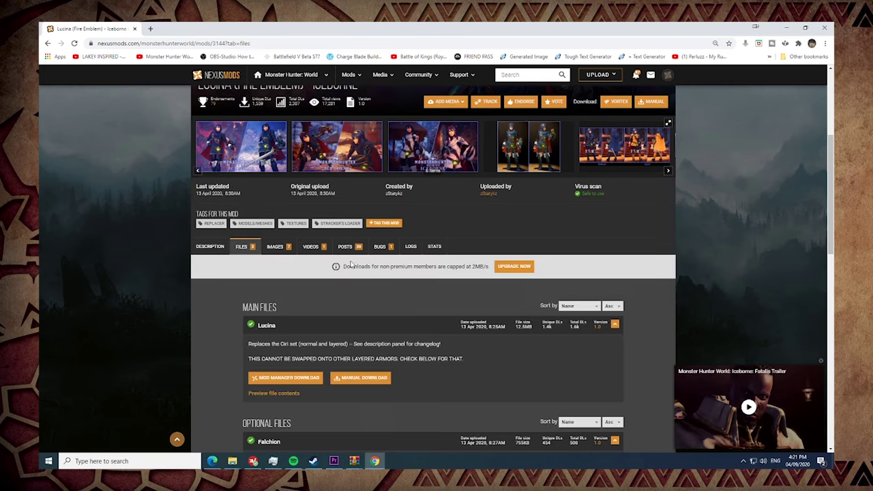
scroll(350, 266, "down", 3)
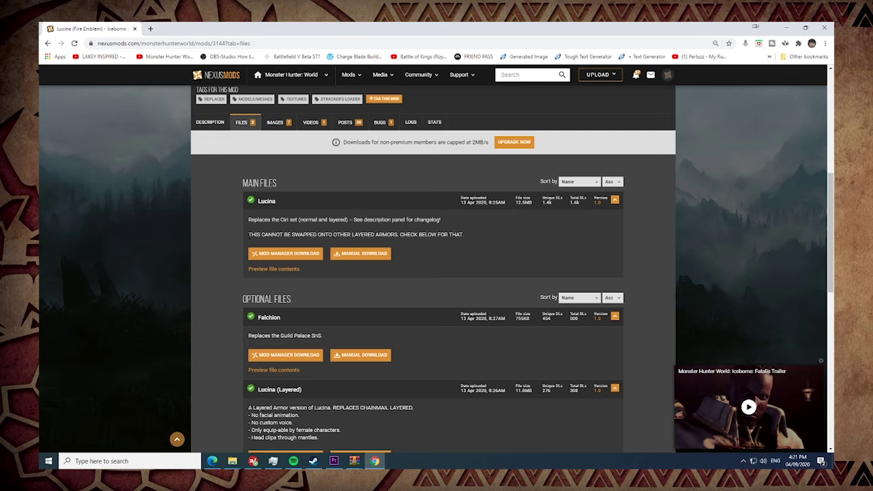
left_click_drag(251, 234, 464, 239)
scroll(419, 244, "down", 2)
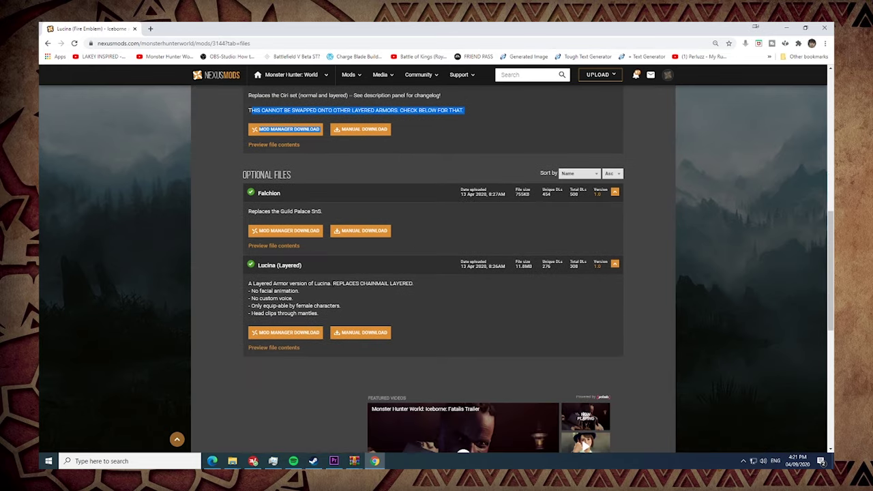
left_click(369, 291)
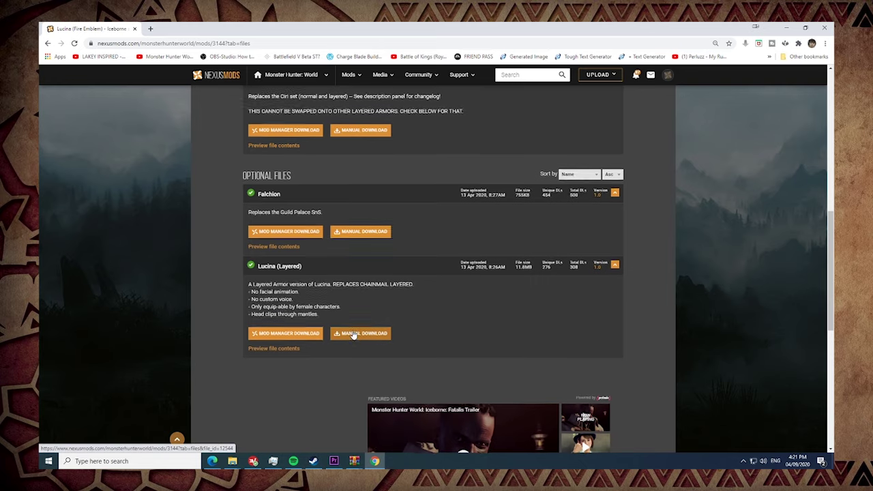
Manually download the main Lucina file of the mod using the free slow download.
scroll(365, 307, "up", 2)
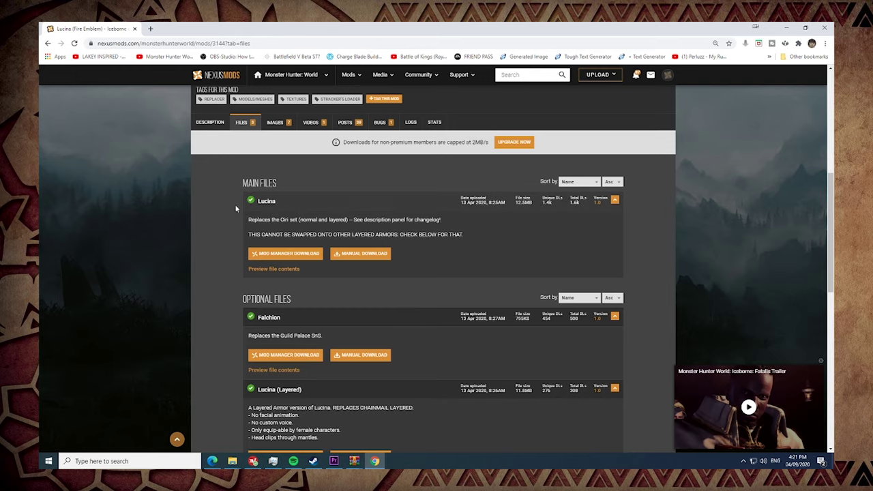
left_click(364, 254)
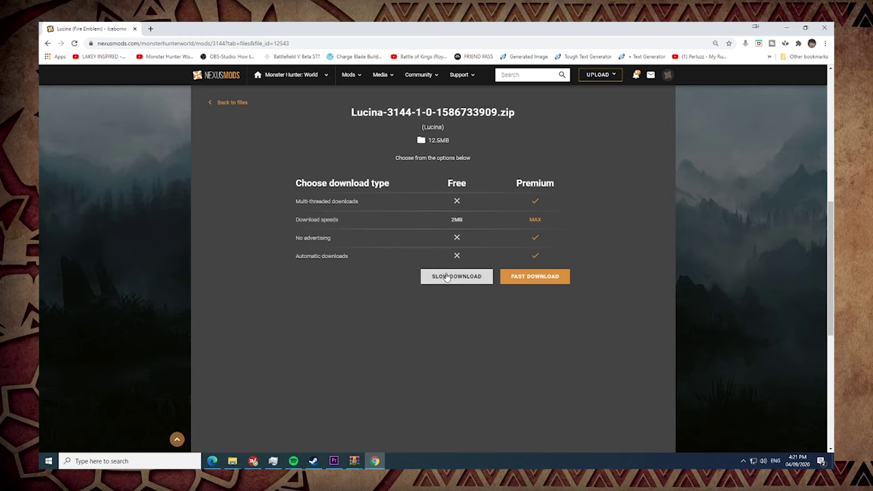
left_click(447, 277)
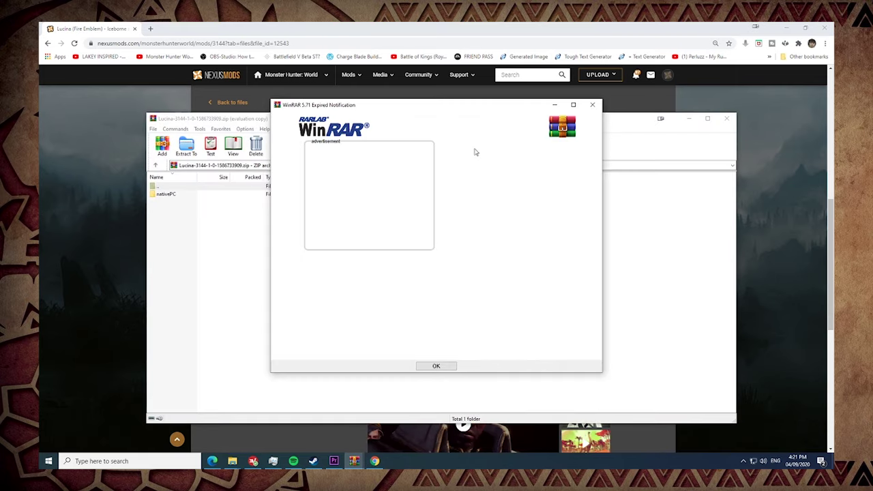
Dismiss the WinRAR expiry notice, examine the contents of the downloaded Lucina archive, and close it.
left_click(593, 105)
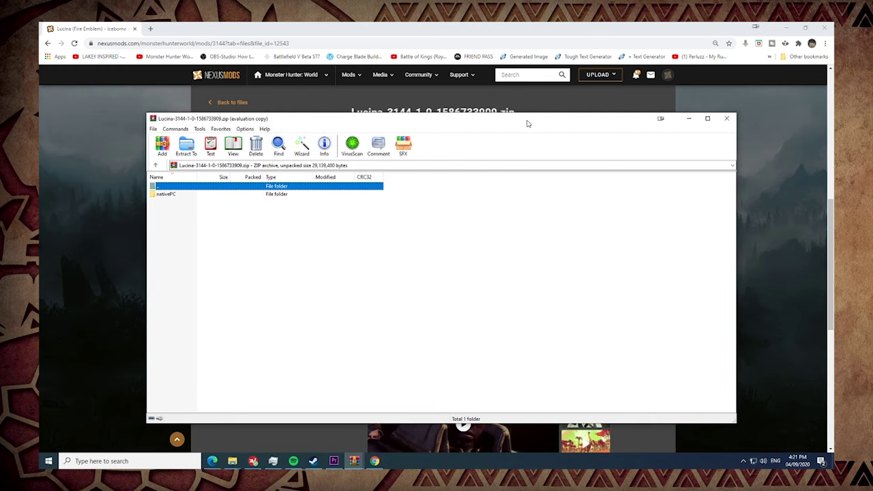
left_click_drag(526, 123, 523, 343)
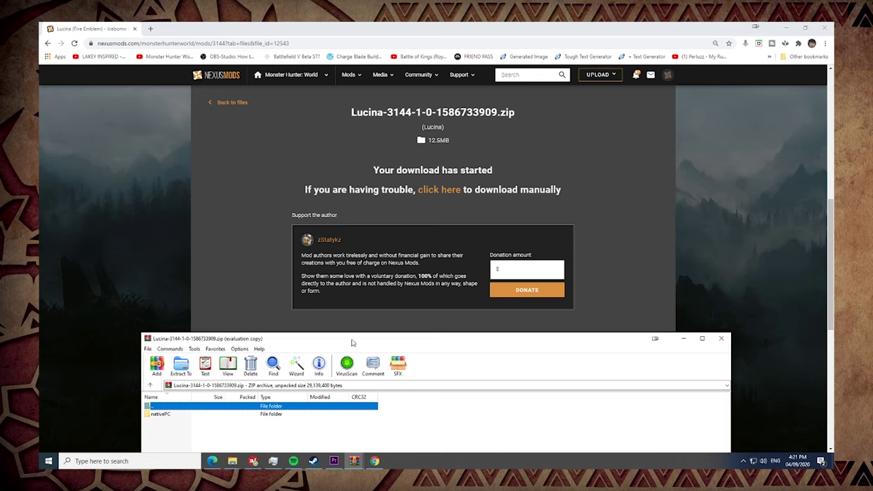
left_click_drag(364, 343, 373, 109)
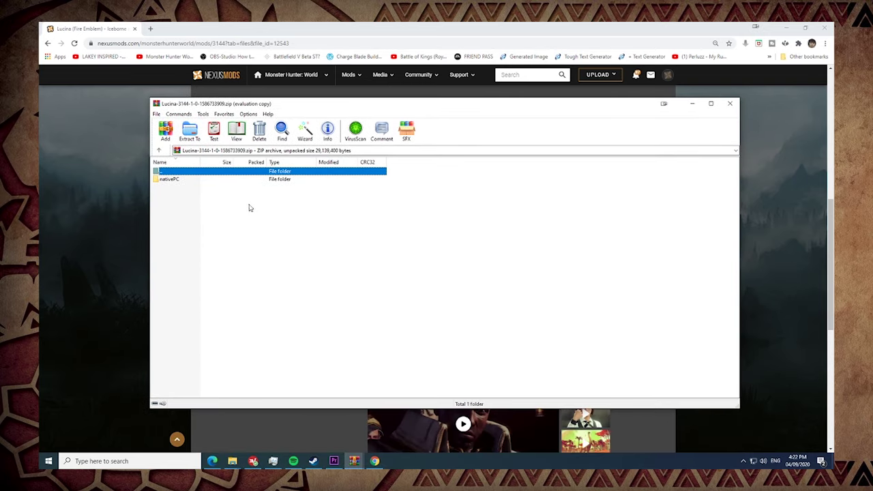
left_click(730, 103)
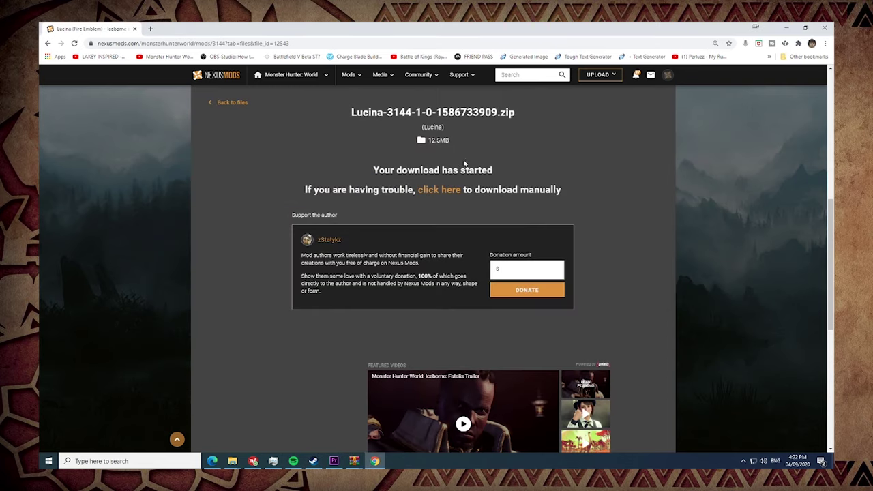
left_click(824, 43)
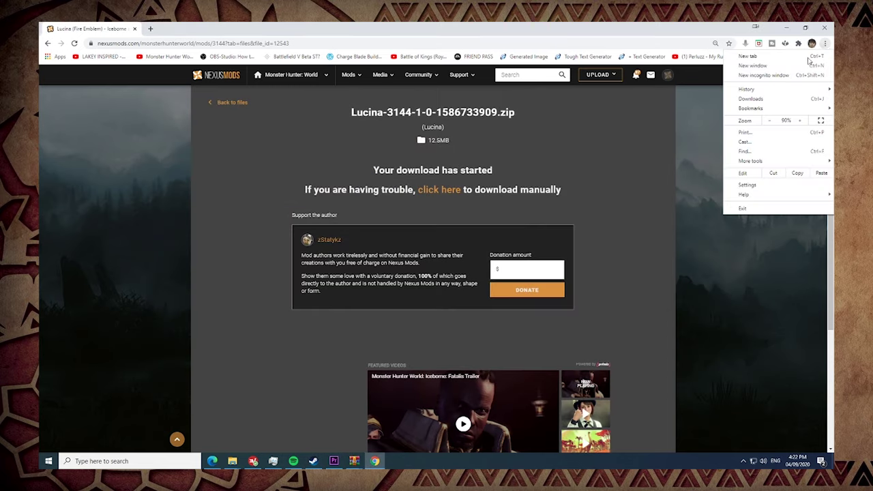
left_click(775, 102)
left_click(371, 155)
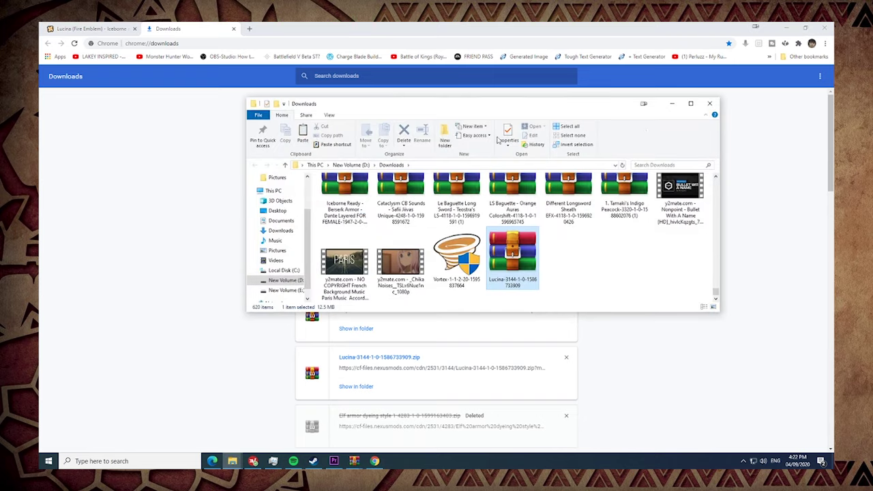
right_click(522, 240)
left_click(550, 361)
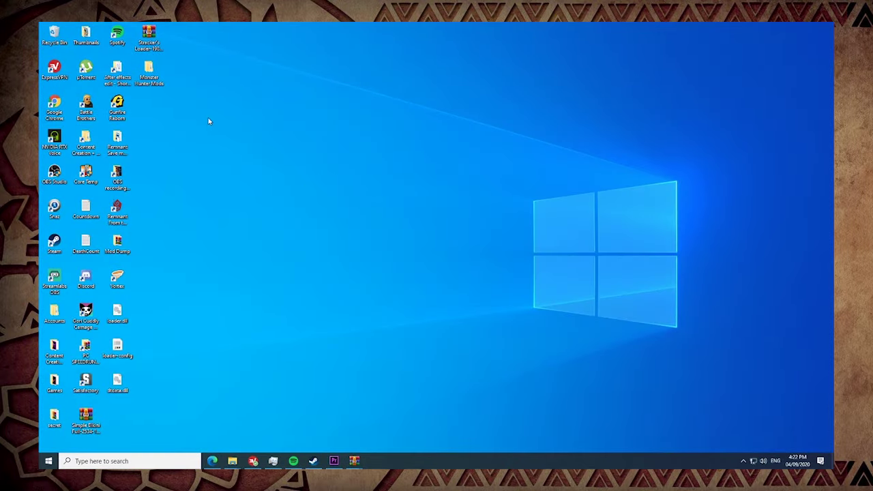
Paste the Lucina archive into the Monster Hunter Mods folder on the desktop.
double_click(150, 81)
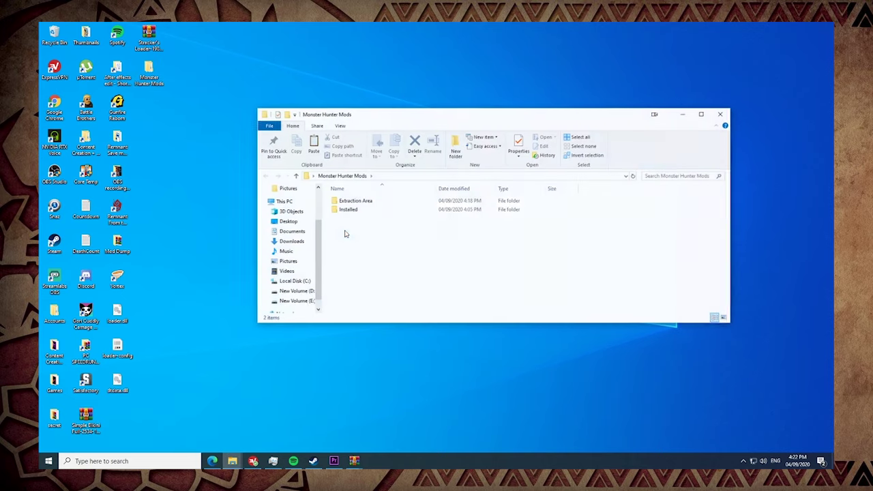
right_click(360, 237)
left_click(382, 291)
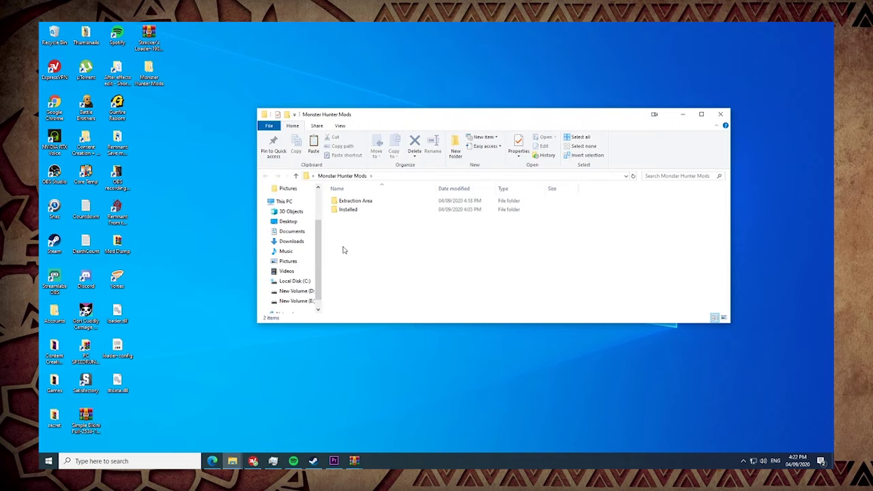
left_click(445, 250)
Move the Lucina archive from Monster Hunter Mods into its Extraction Area folder.
right_click(368, 219)
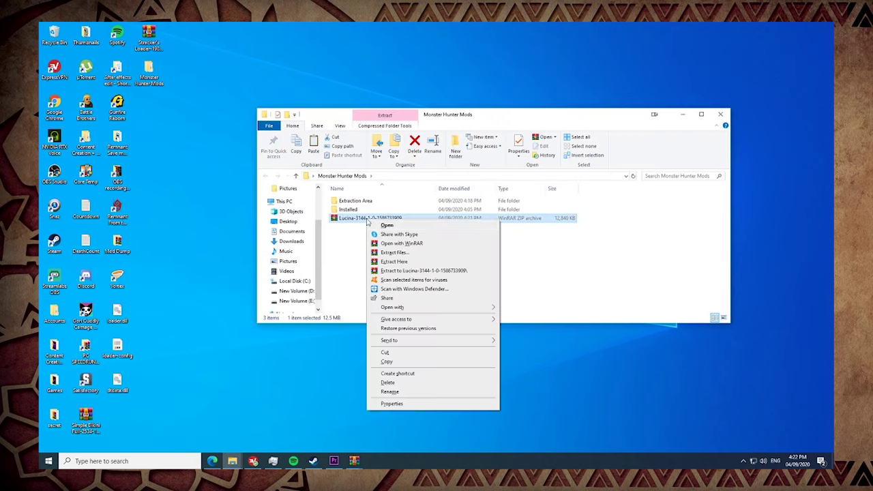
left_click(387, 352)
double_click(355, 201)
right_click(372, 225)
left_click(391, 280)
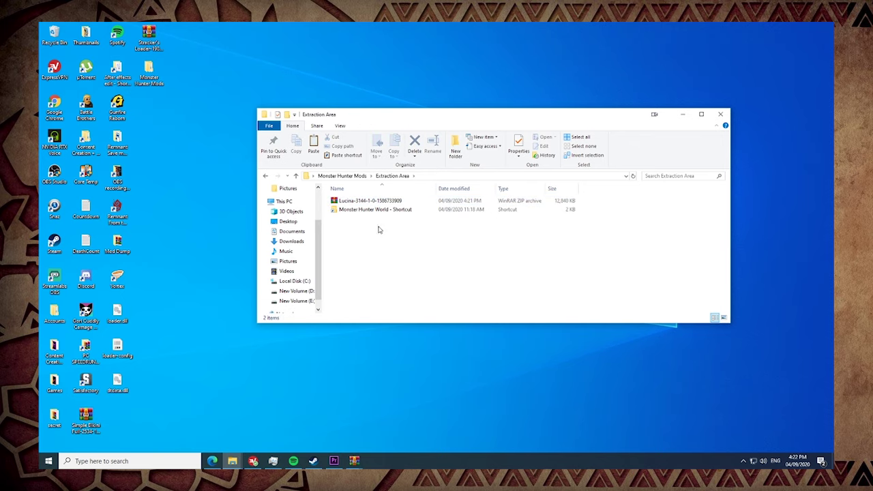
Enlarge the Extraction Area window, check where the Monster Hunter World shortcut leads, and return to Extraction Area.
left_click_drag(410, 115, 349, 110)
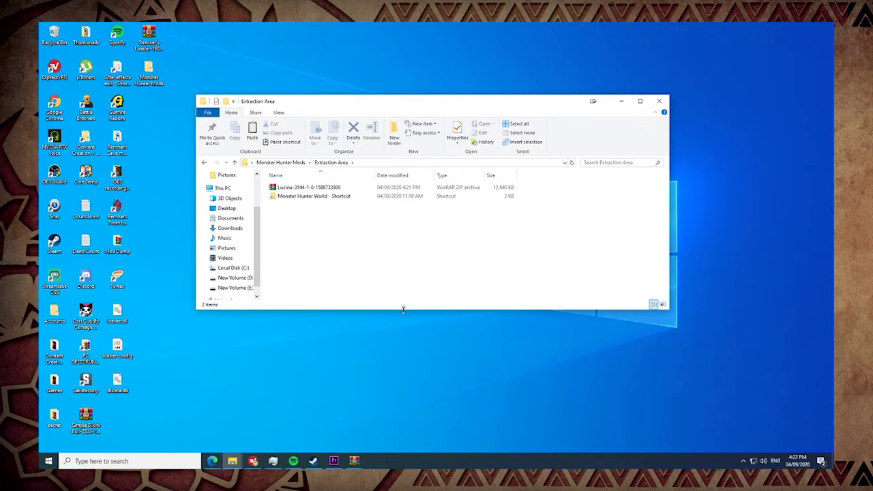
left_click_drag(403, 310, 396, 374)
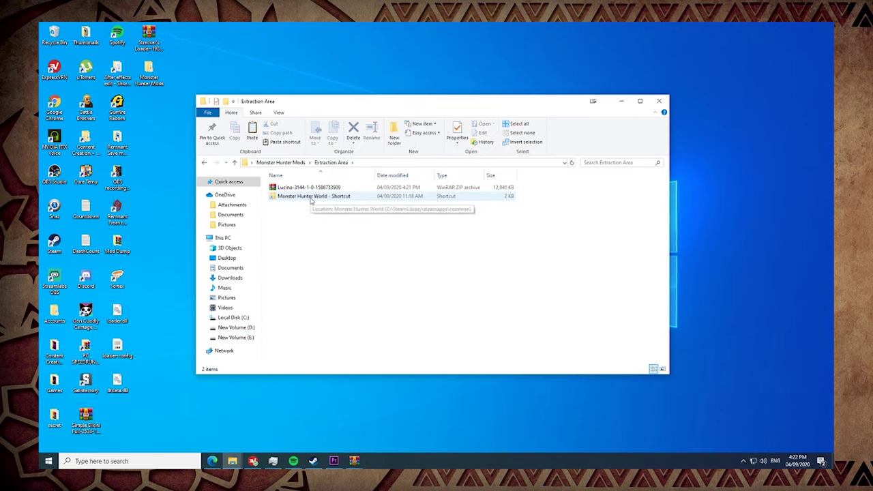
double_click(311, 197)
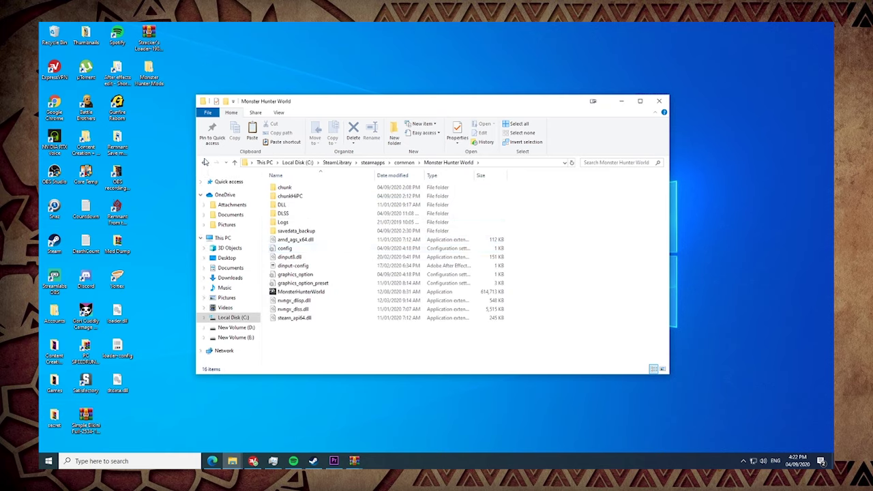
left_click(204, 163)
Extract the Lucina archive directly into the Extraction Area folder.
left_click(290, 191)
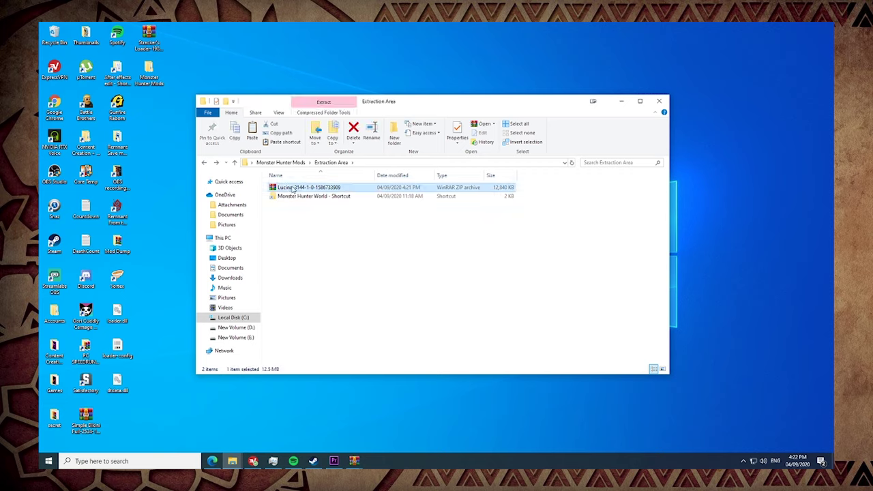
right_click(291, 188)
left_click(329, 230)
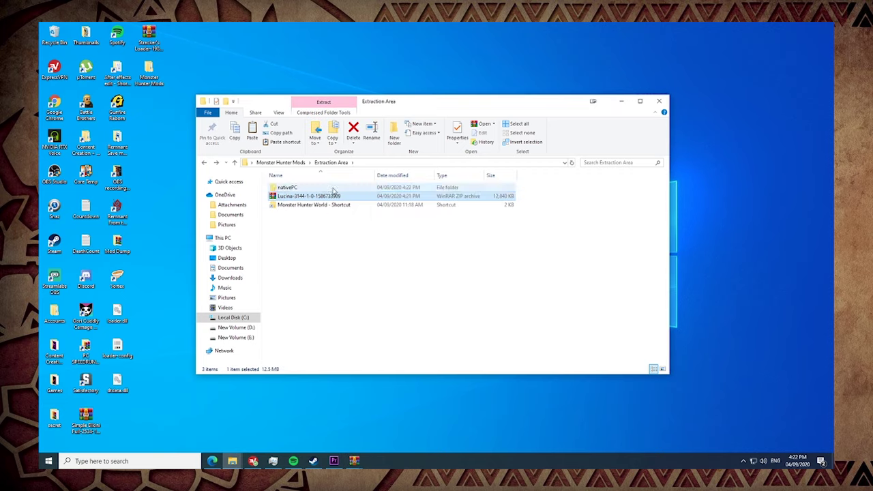
left_click(341, 235)
Look through the extracted nativePC folder and return to Extraction Area.
left_click(292, 188)
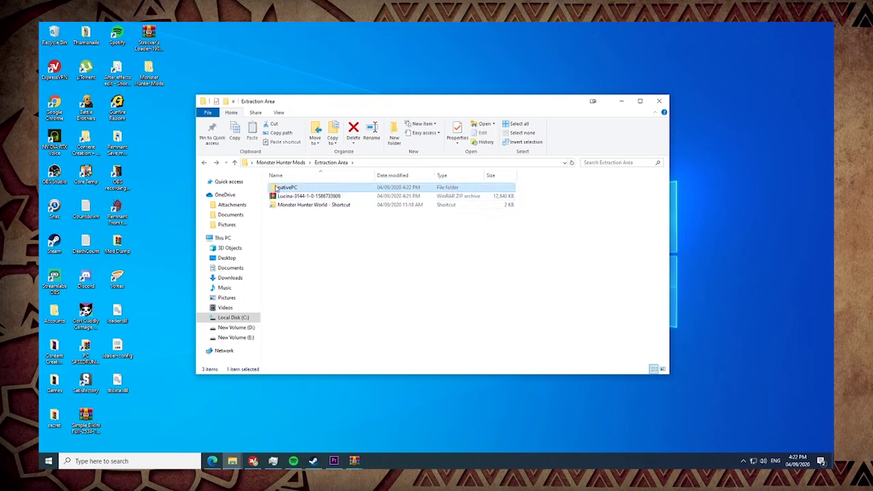
double_click(284, 189)
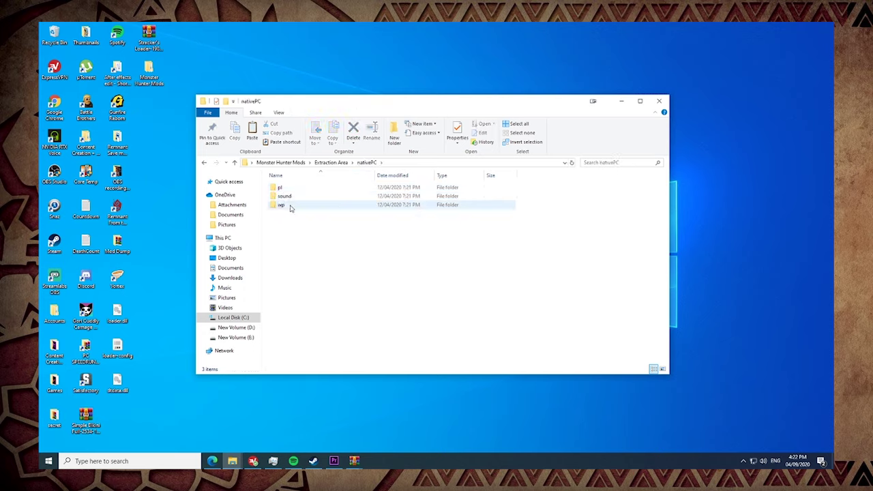
left_click(204, 163)
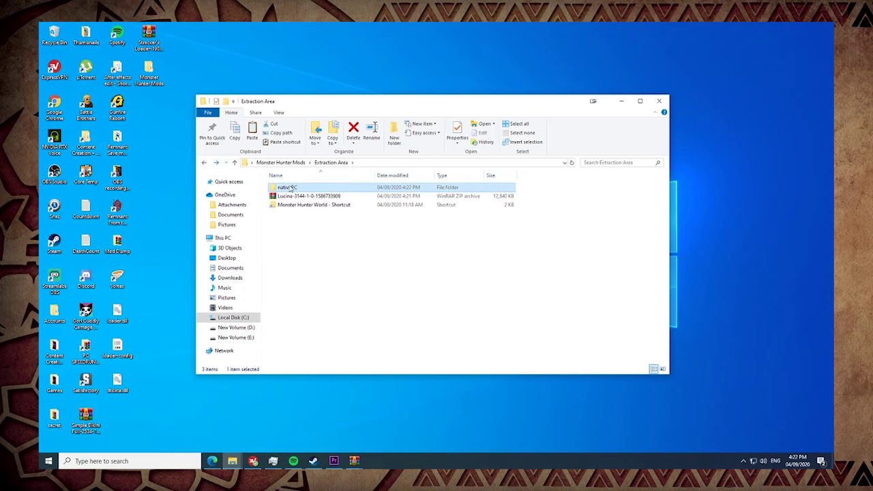
Move the nativePC folder into the game folder using the Monster Hunter World shortcut, and check that folder's contents.
left_click_drag(287, 189, 324, 232)
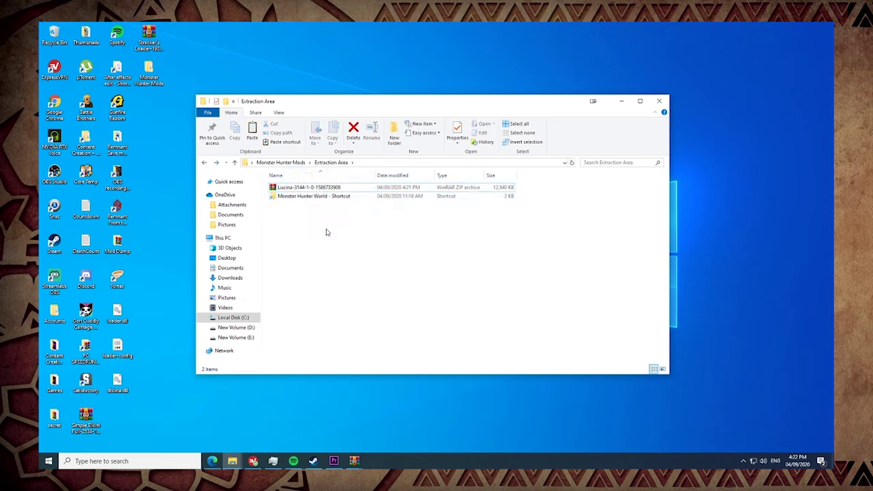
double_click(310, 204)
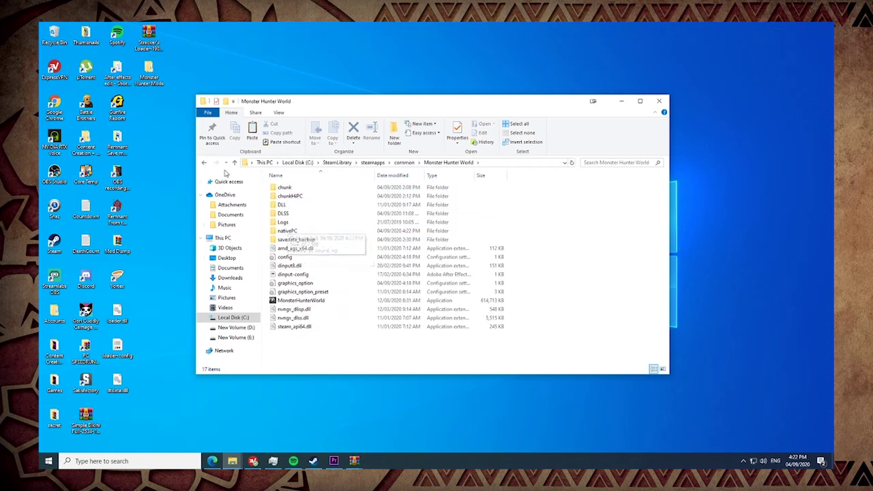
key("alt+Left")
Move the Lucina archive from Extraction Area into the Installed folder, check it there, and return to Monster Hunter Mods.
left_click(306, 188)
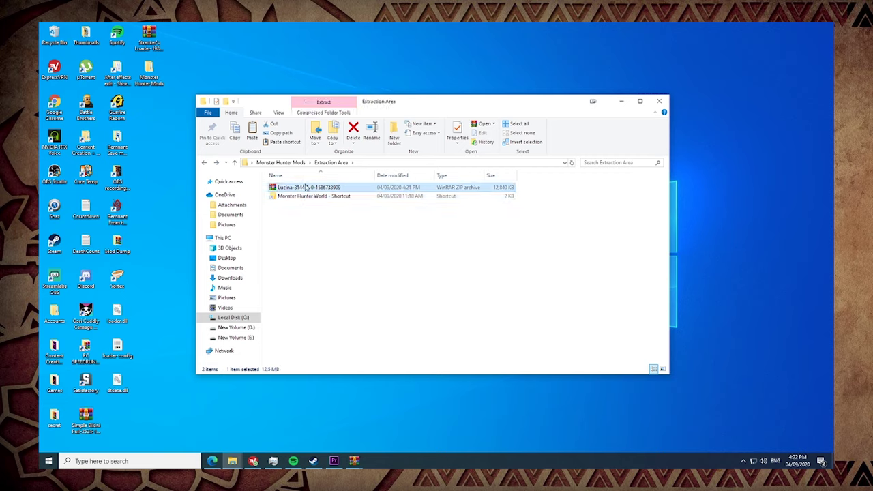
key("Delete")
key("alt+Left")
left_click_drag(282, 204, 285, 200)
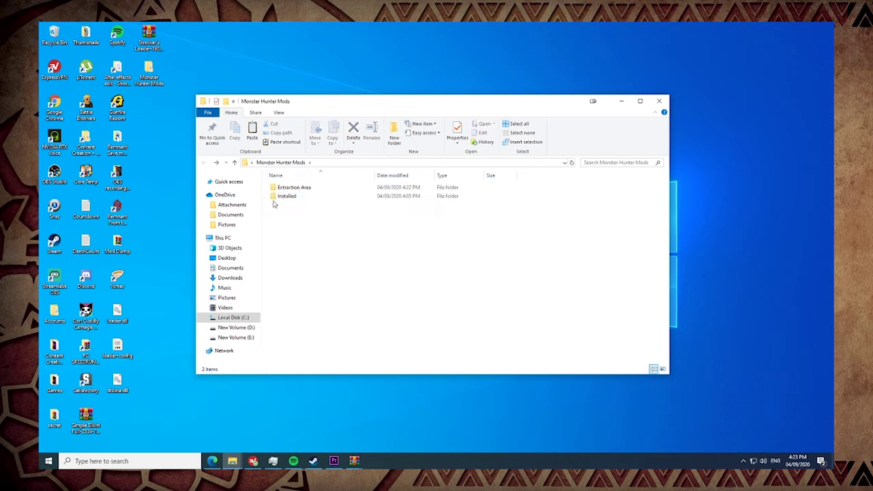
double_click(284, 197)
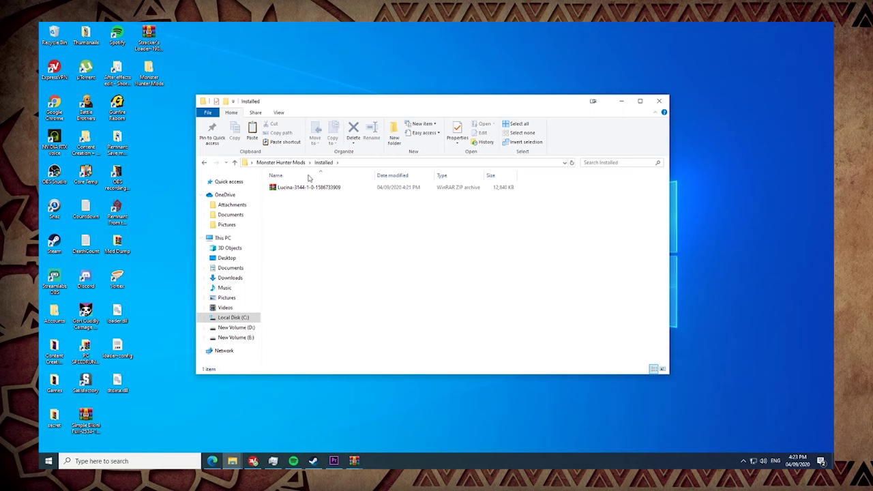
left_click(204, 163)
Launch Monster Hunter World from Steam, start the game, and go to the save data selection to view the modded character.
left_click_drag(292, 102, 338, 86)
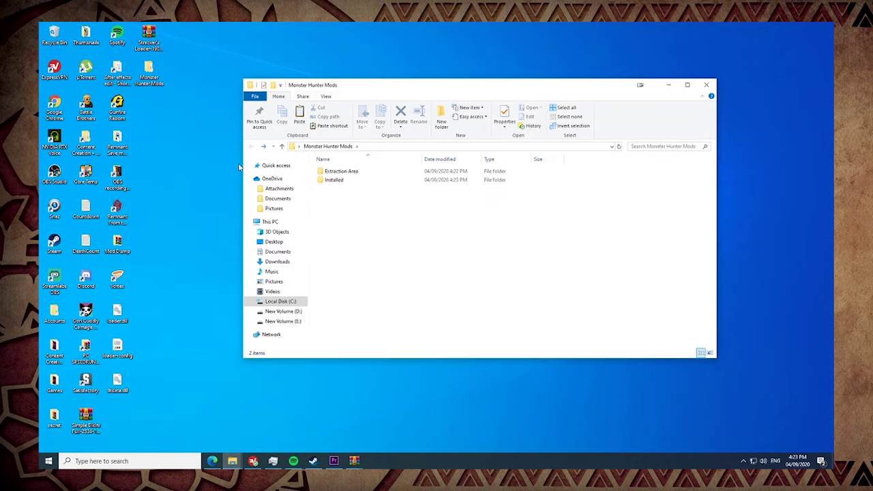
left_click(313, 461)
left_click(200, 199)
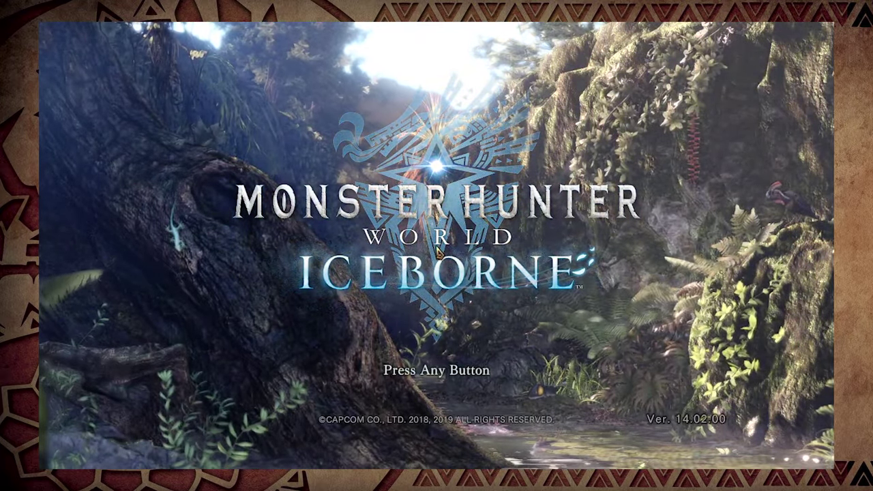
left_click(436, 251)
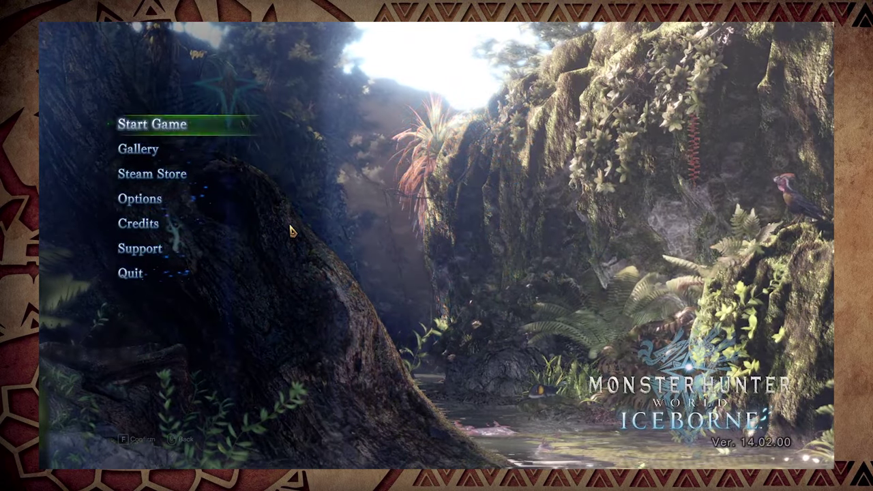
left_click(195, 137)
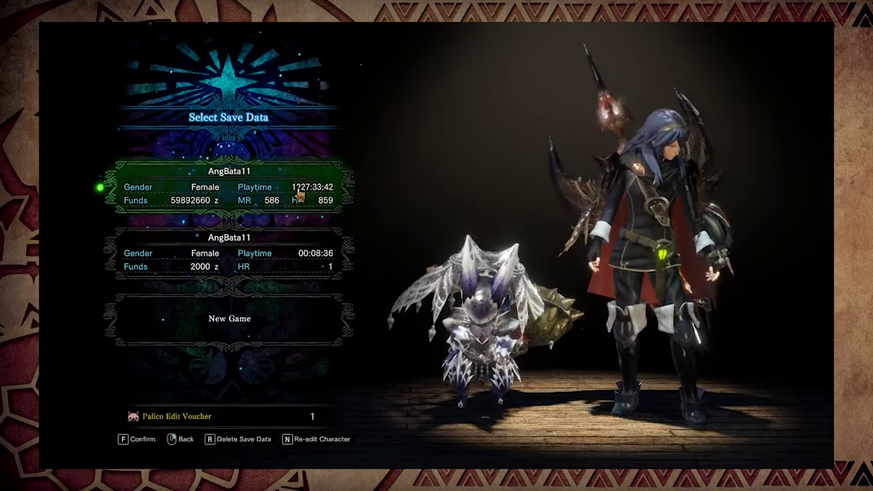